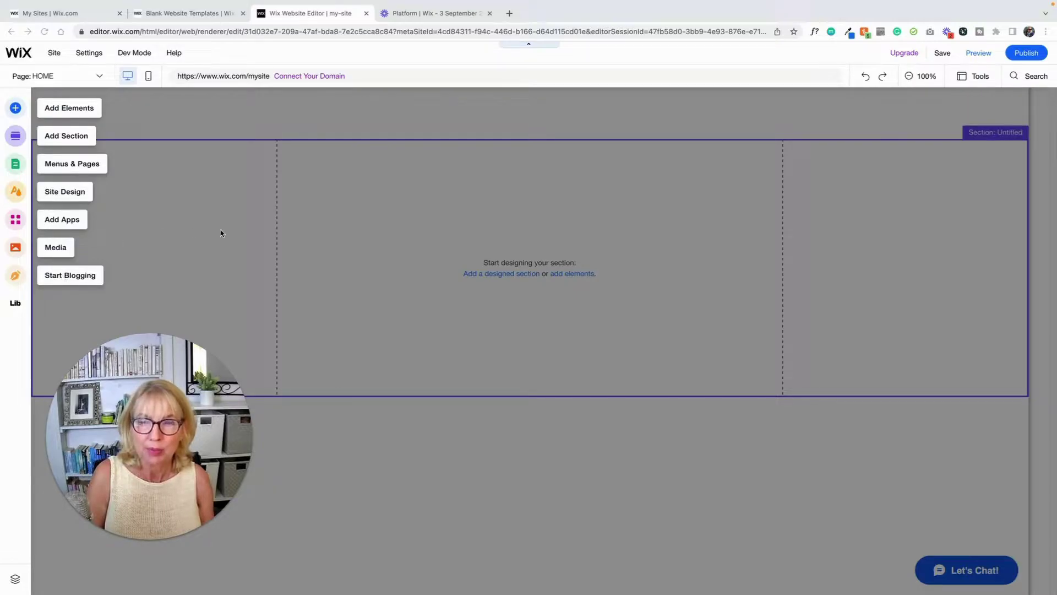
Step: Dismiss the left-bar labels onboarding overlay on the editor canvas
left_click(391, 233)
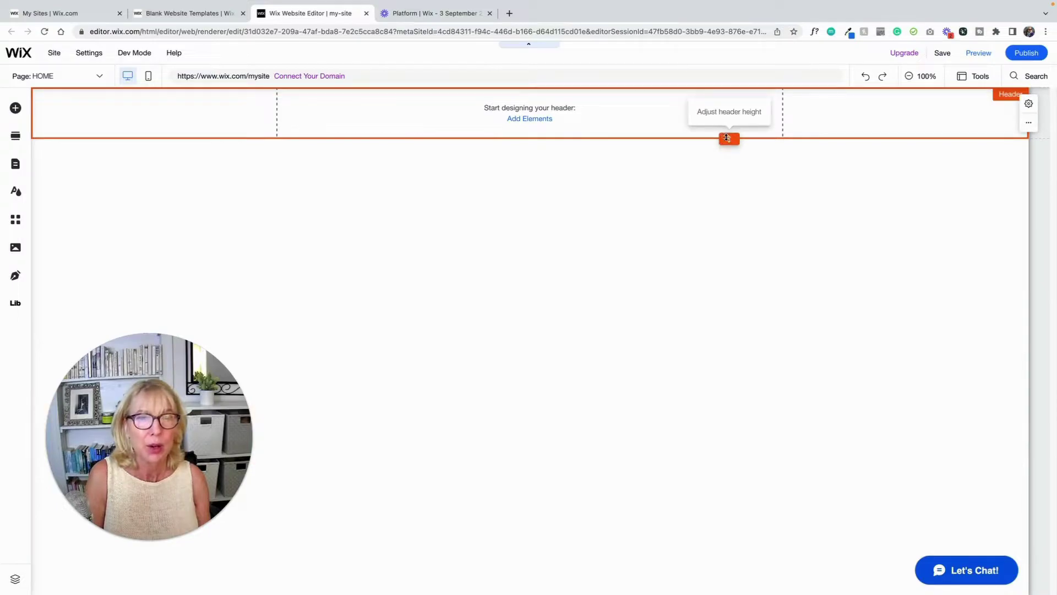
Step: Enlarge the header to height 183, the untitled section to 609, and make the footer taller
left_click_drag(727, 138, 644, 120)
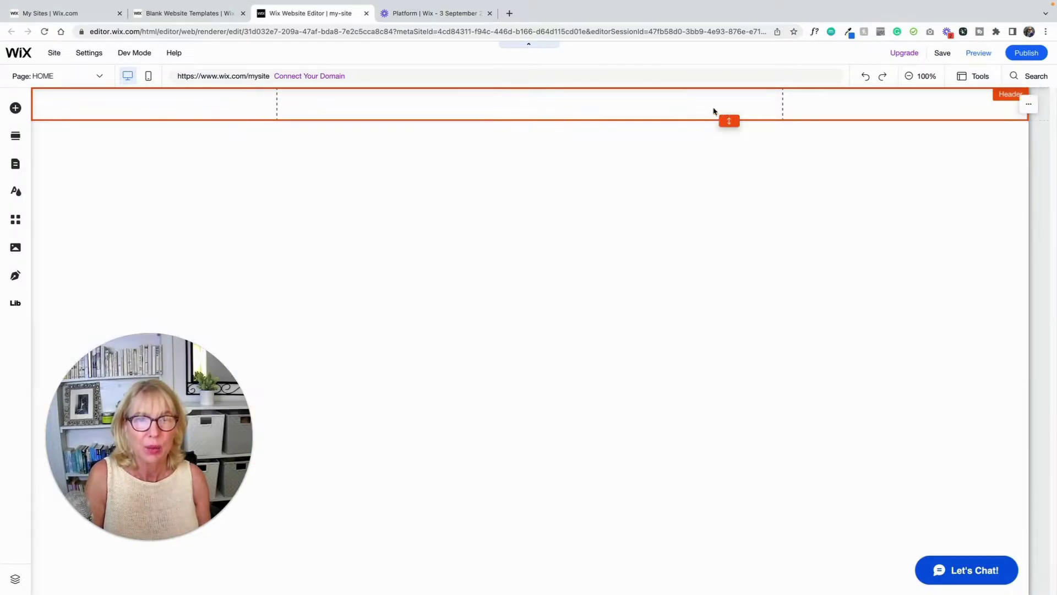
left_click_drag(731, 137, 731, 193)
left_click(668, 286)
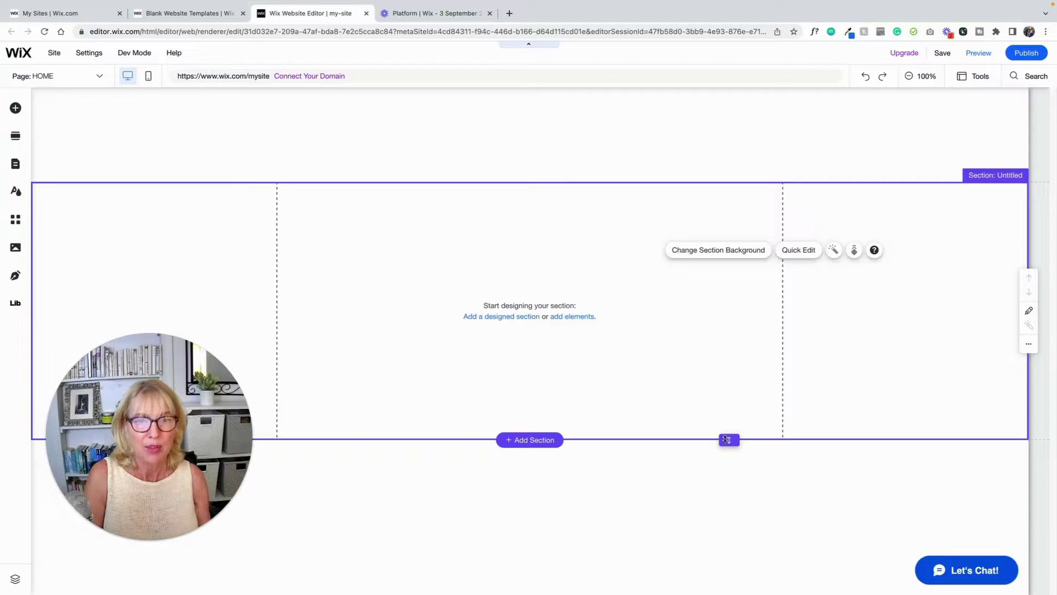
left_click_drag(729, 440, 729, 495)
left_click(693, 551)
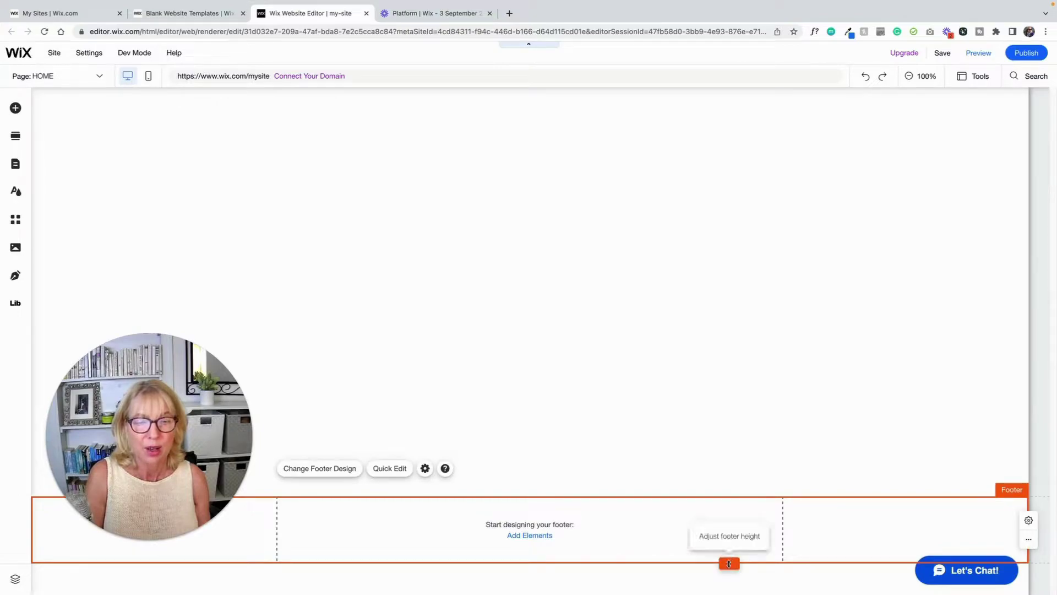
left_click_drag(729, 562, 729, 539)
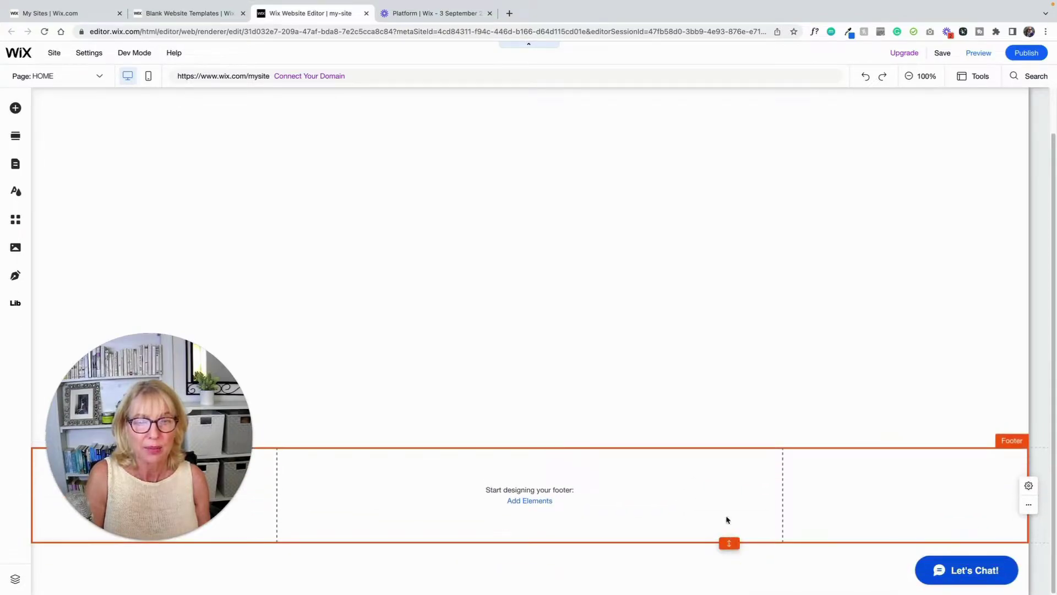
scroll(712, 385, "up", 2)
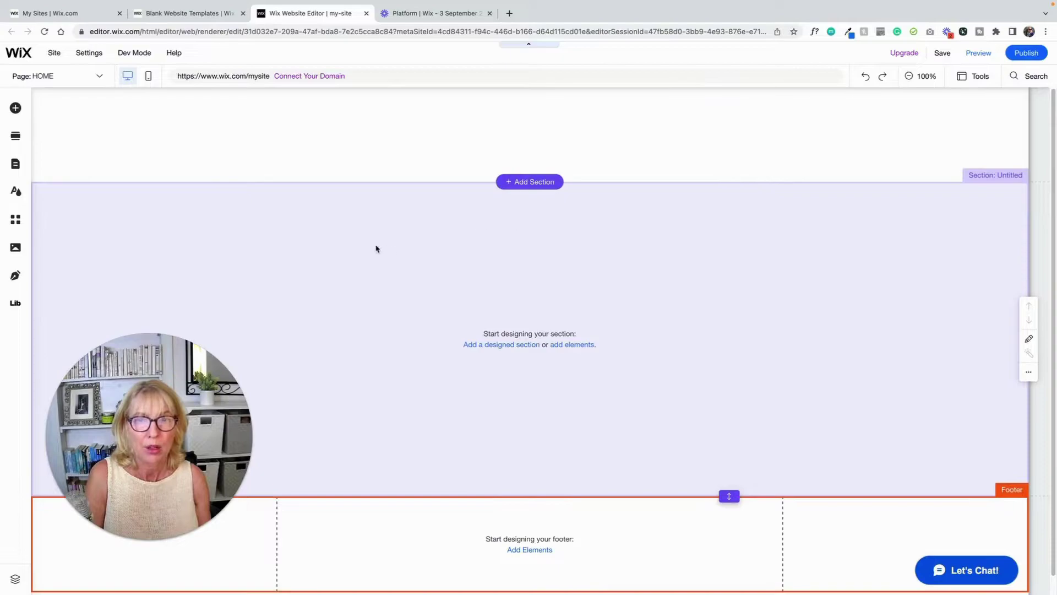
left_click(429, 235)
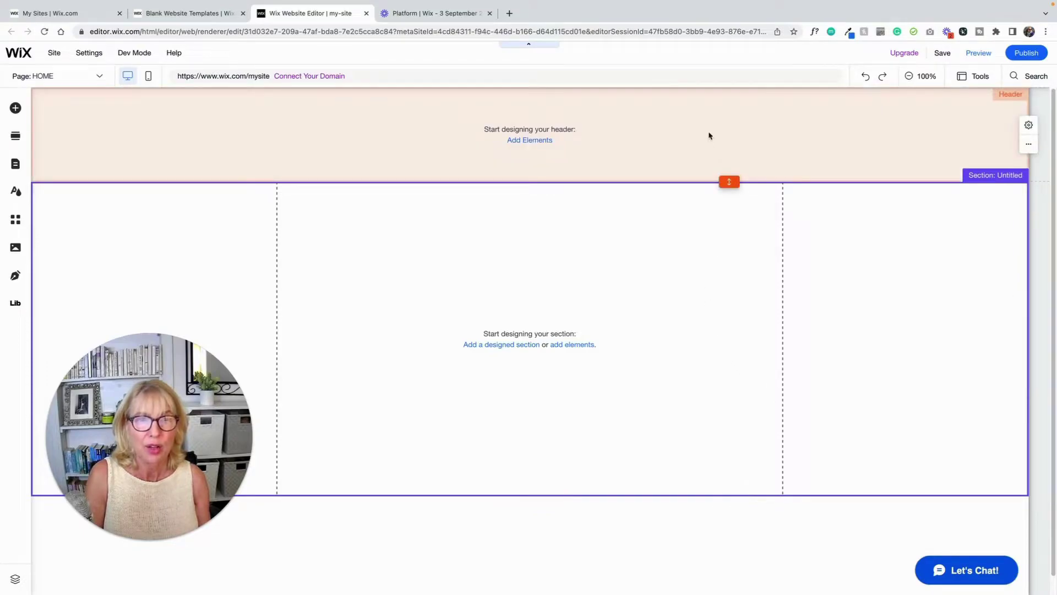
left_click(709, 136)
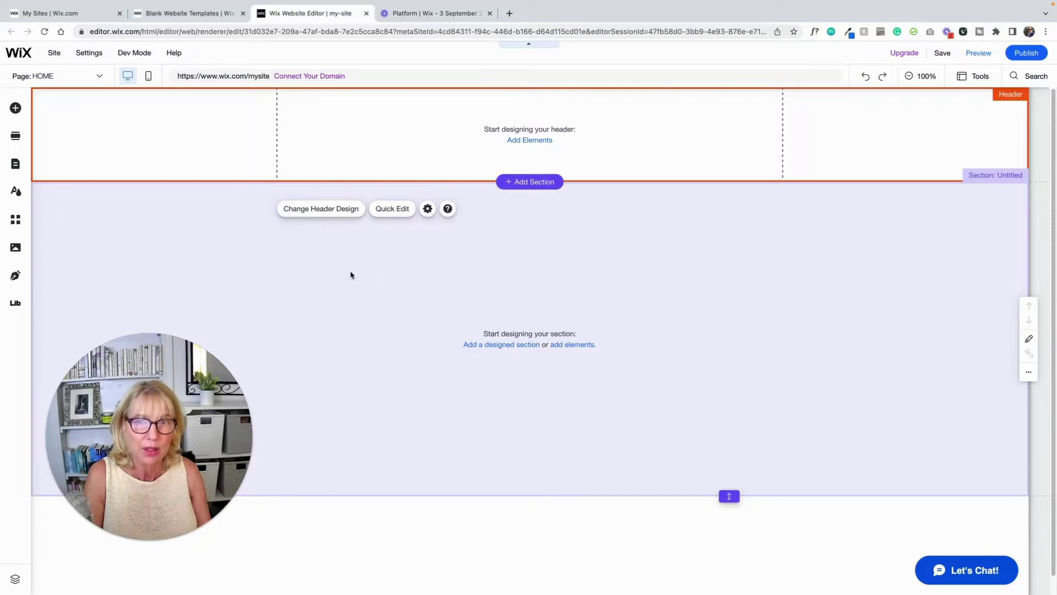
left_click(351, 274)
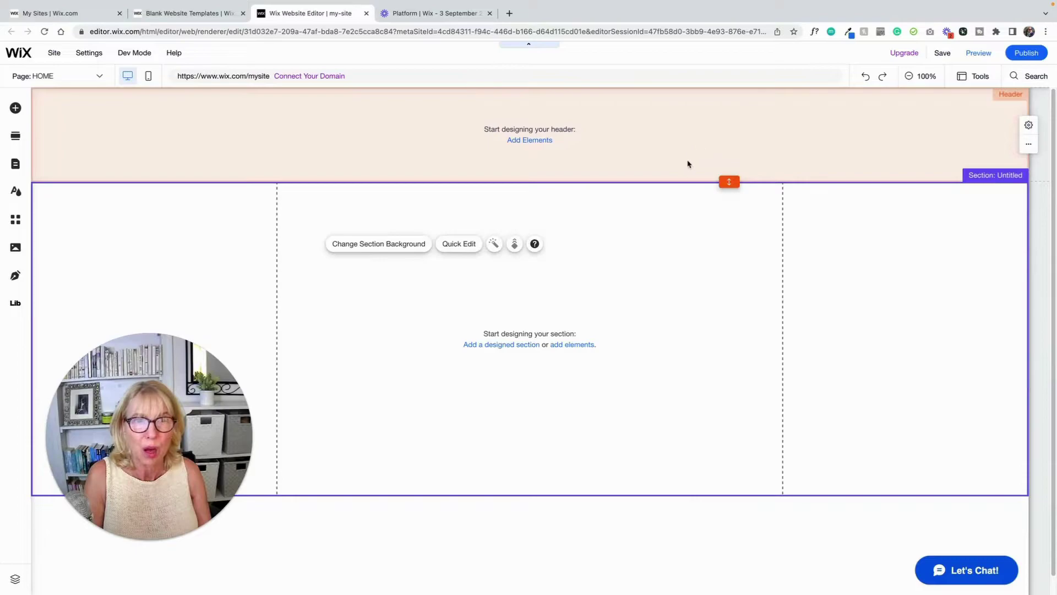
left_click(663, 131)
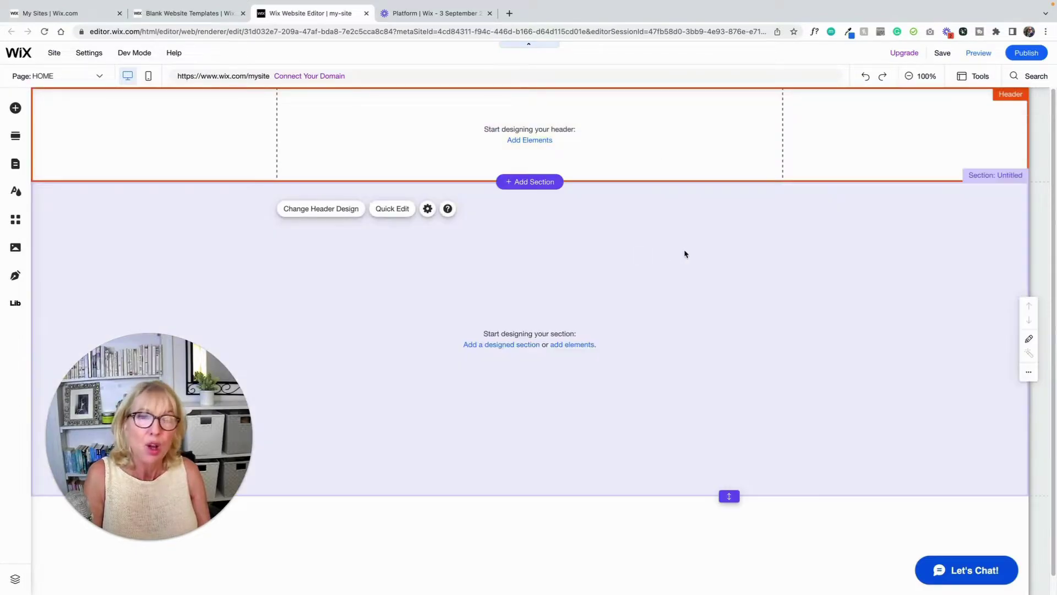
left_click(686, 252)
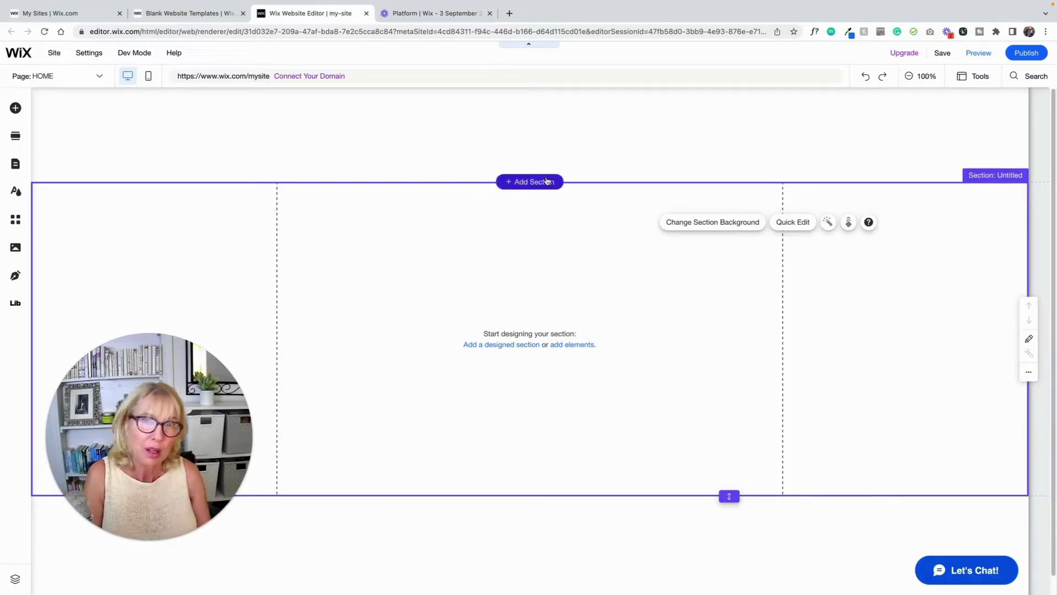
left_click(663, 160)
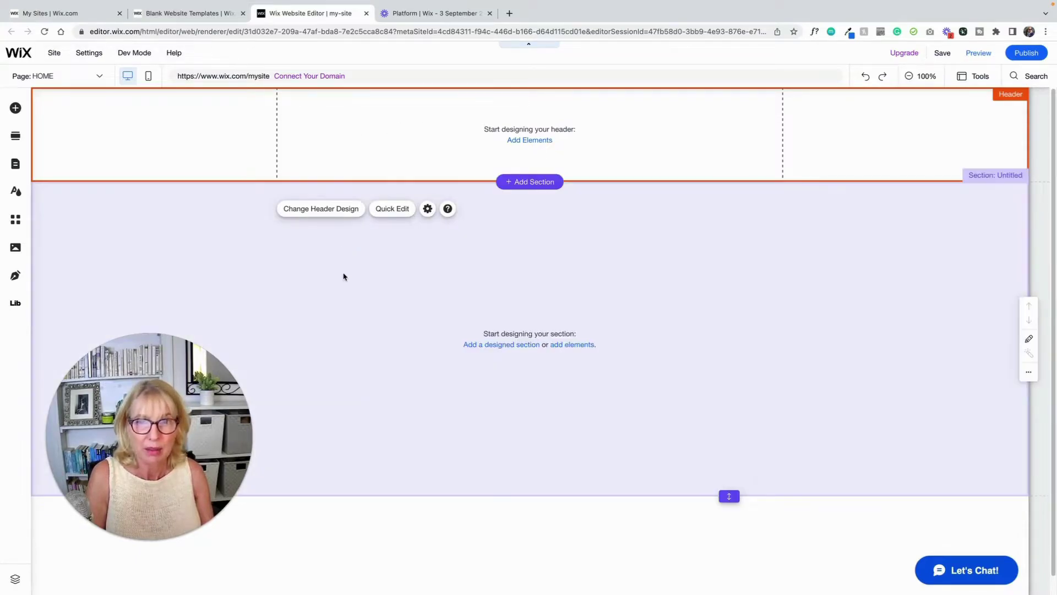
left_click(352, 268)
left_click(369, 130)
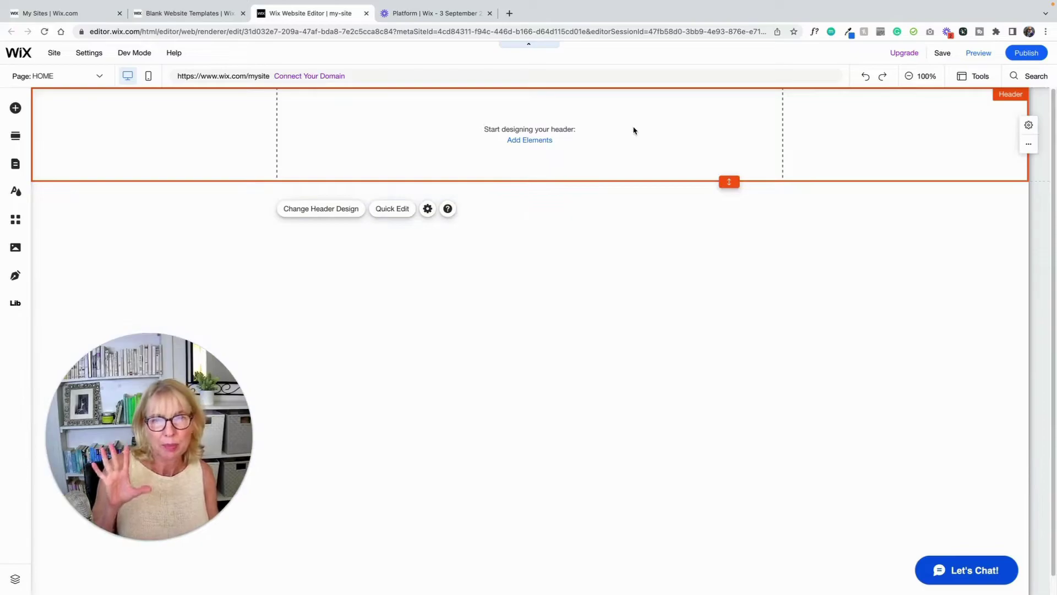
Step: Open the Choose Images dialog via Add > Image > My Image Uploads
left_click(16, 109)
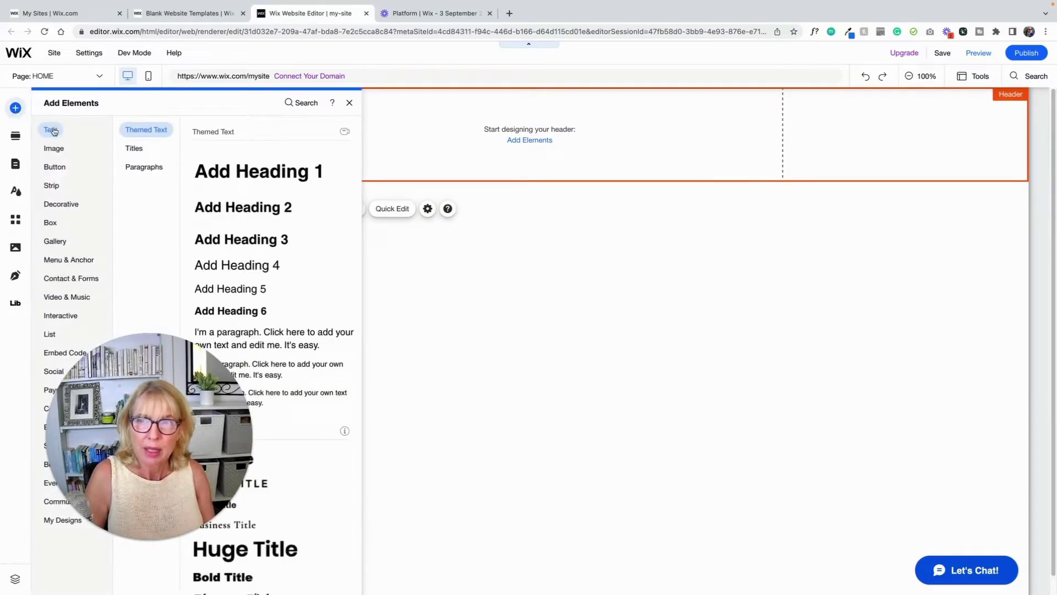
left_click(53, 149)
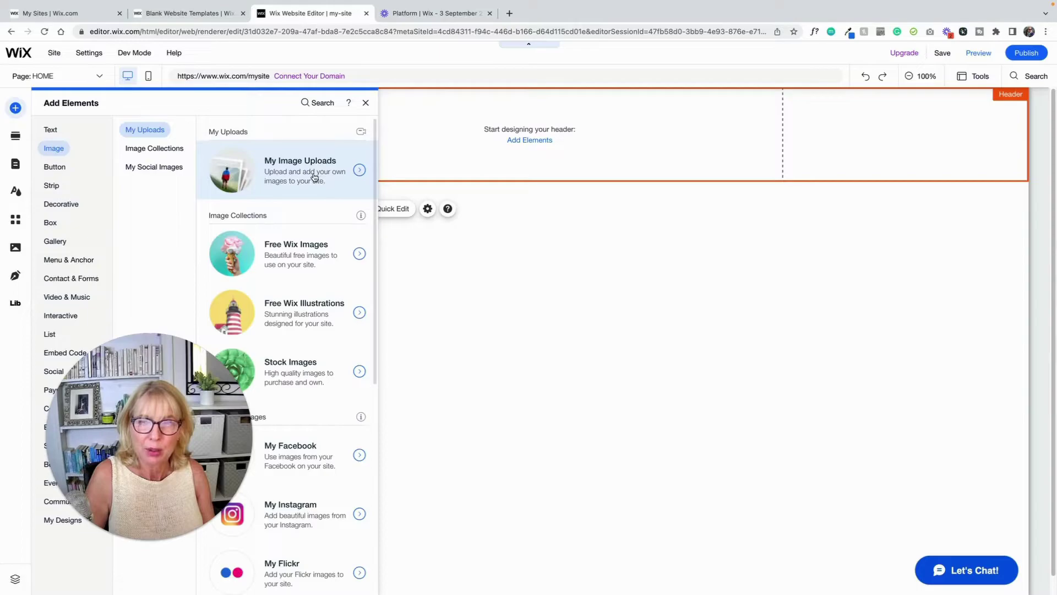
left_click(314, 177)
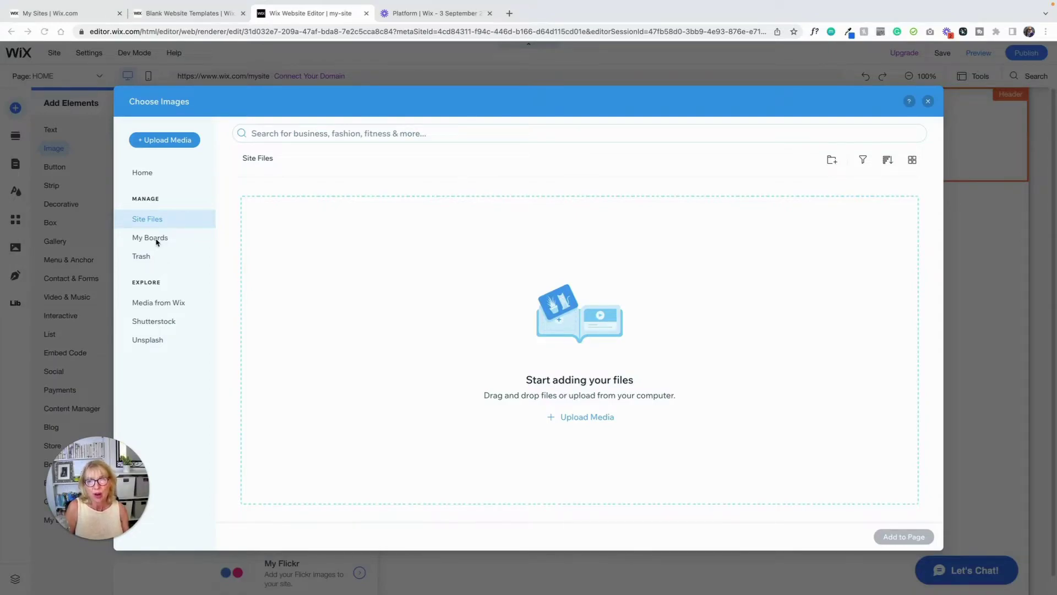
left_click(171, 303)
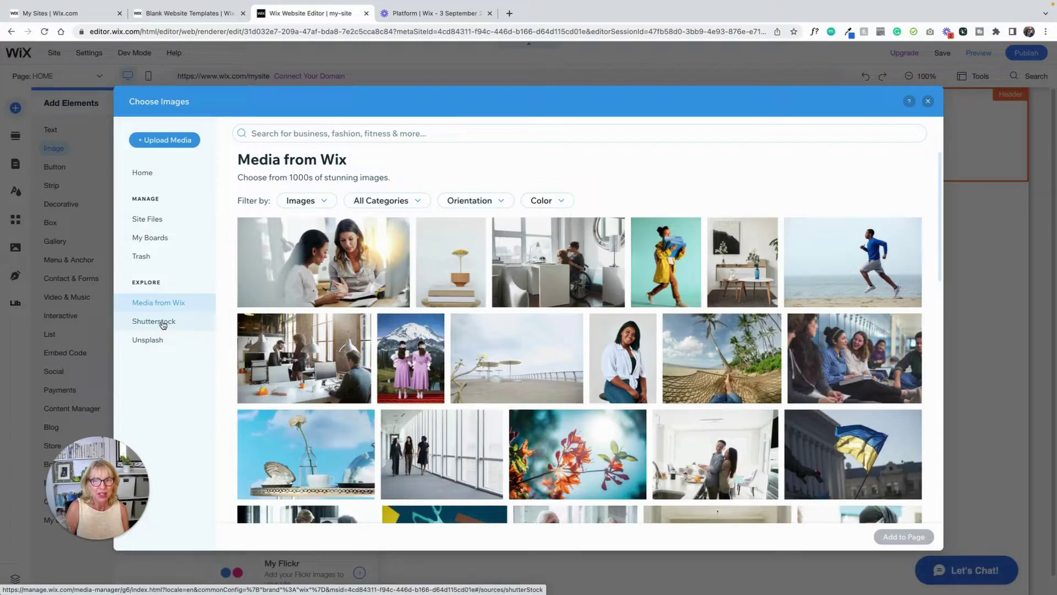
left_click(163, 324)
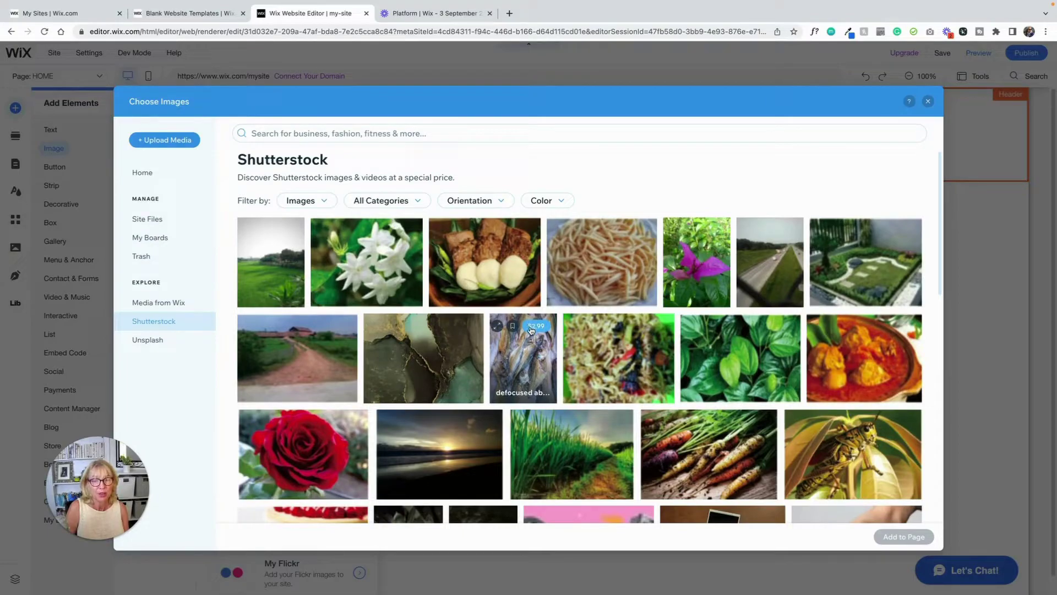
scroll(531, 331, "down", 1)
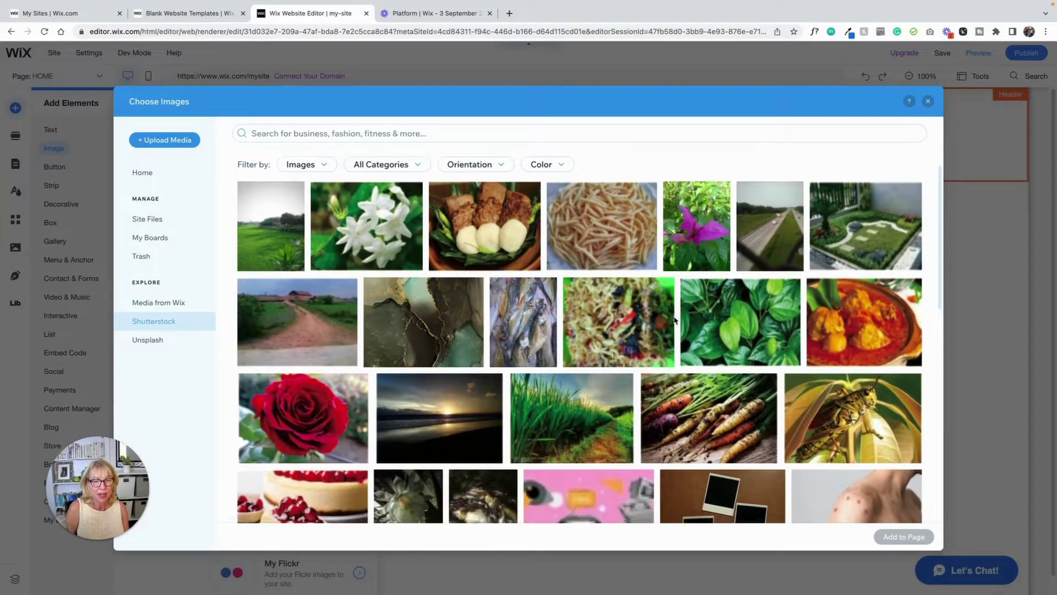
scroll(675, 320, "down", 4)
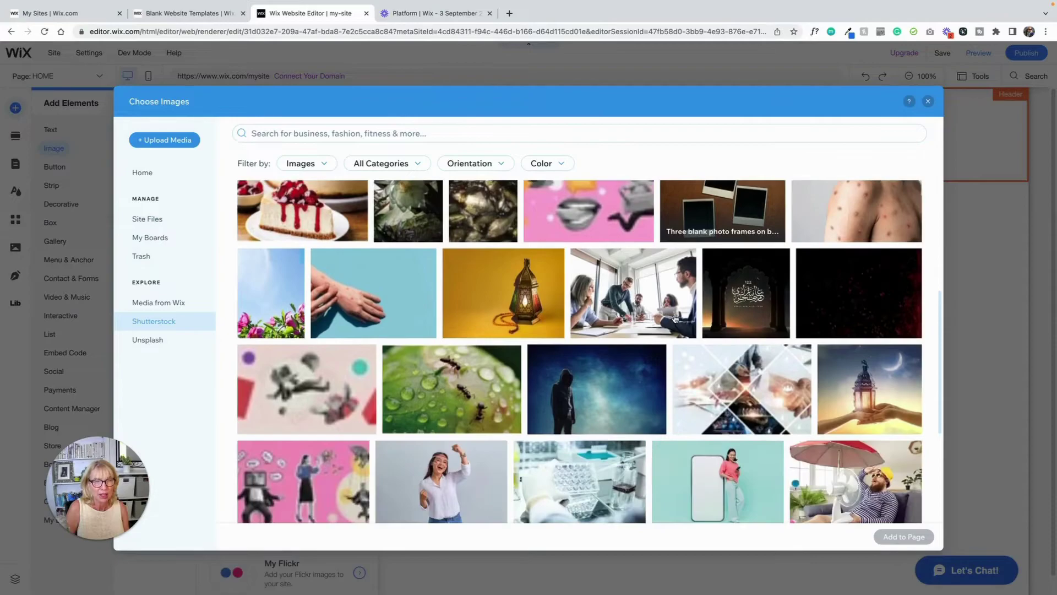
left_click(154, 321)
left_click(144, 340)
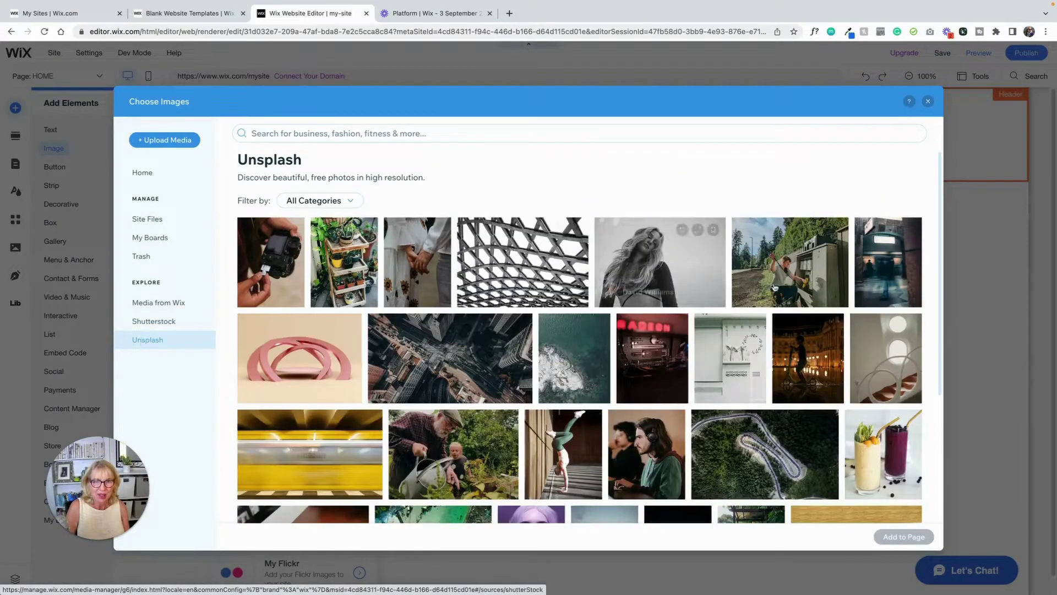
scroll(575, 341, "down", 4)
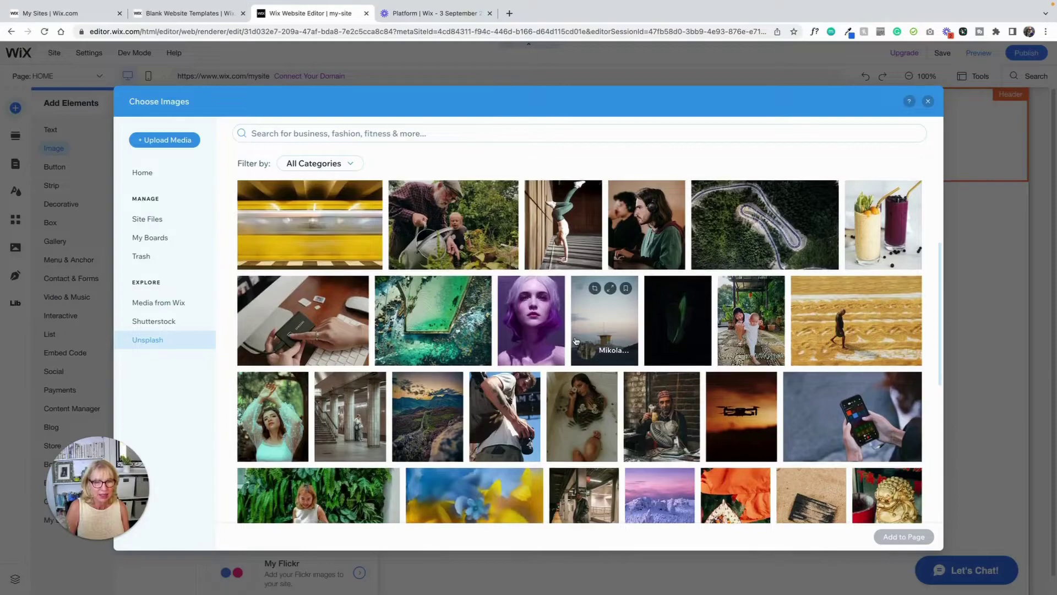
scroll(575, 340, "up", 3)
scroll(576, 340, "up", 2)
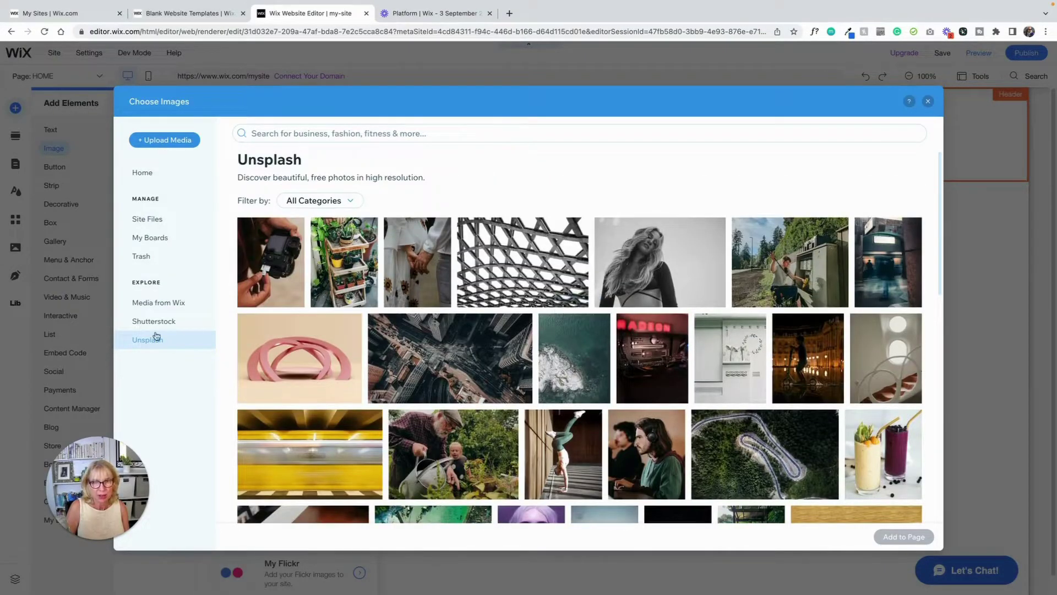
left_click(153, 220)
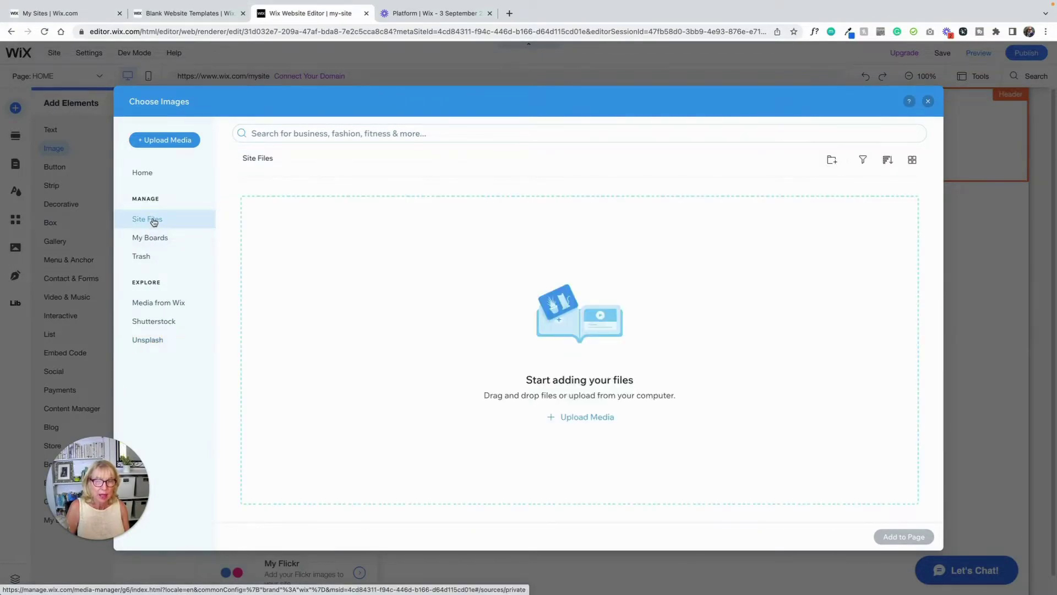
left_click(270, 133)
type("windmill")
key("Return")
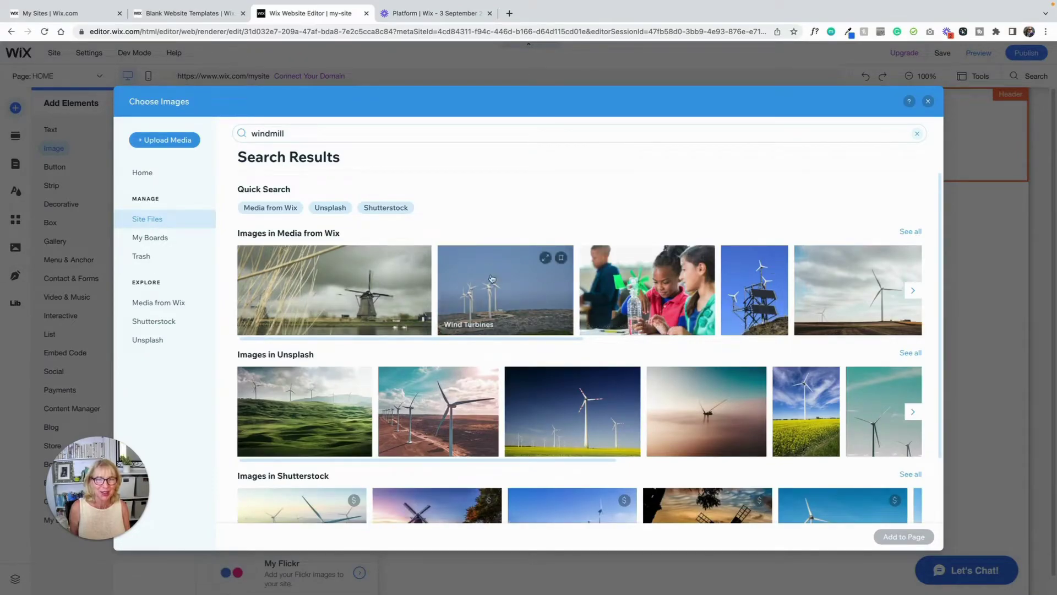
scroll(669, 276, "down", 1)
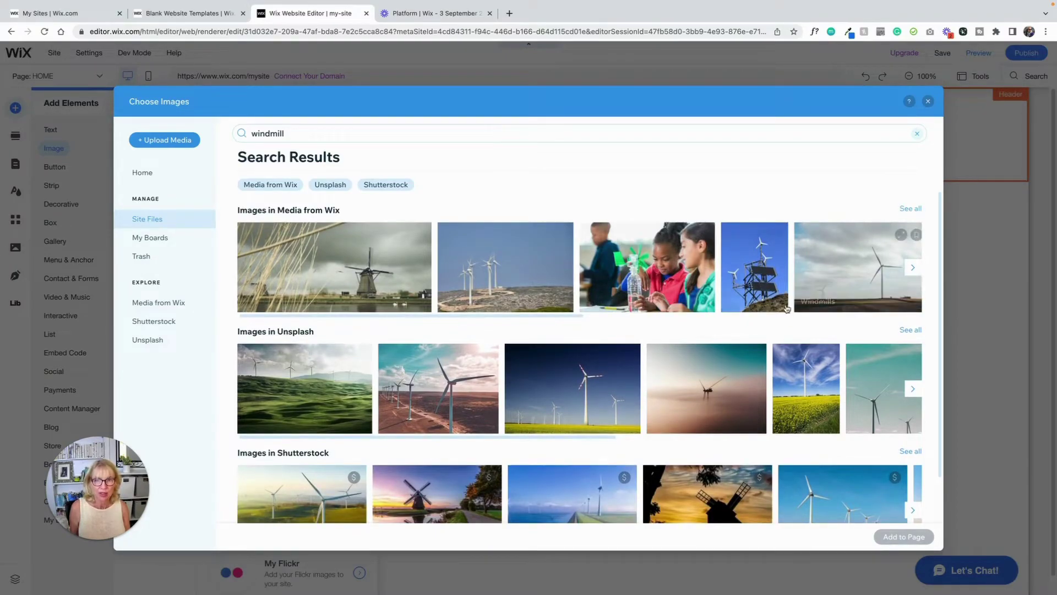
scroll(605, 275, "down", 2)
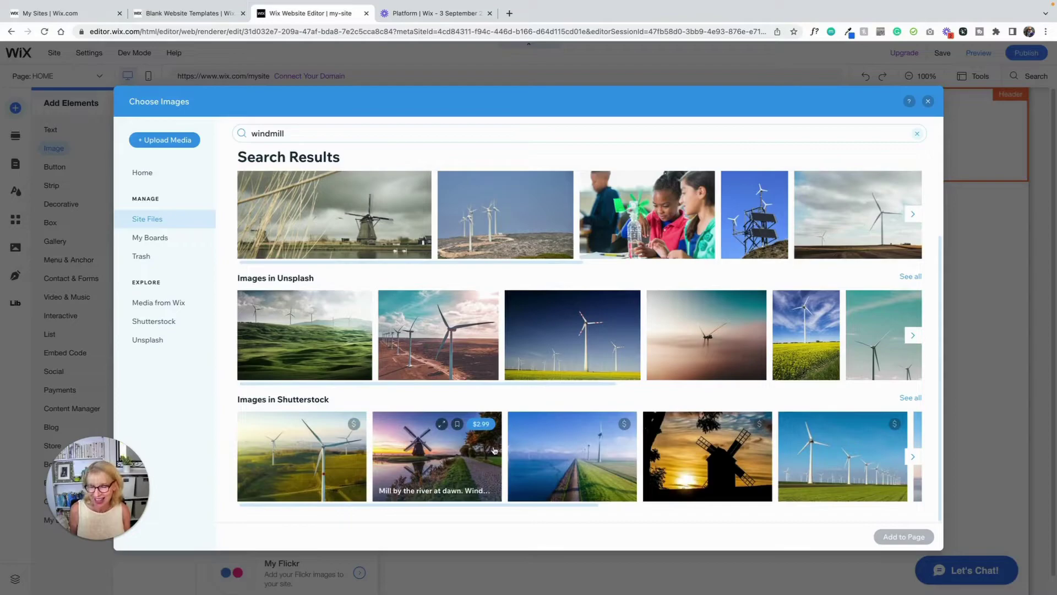
scroll(785, 399, "up", 2)
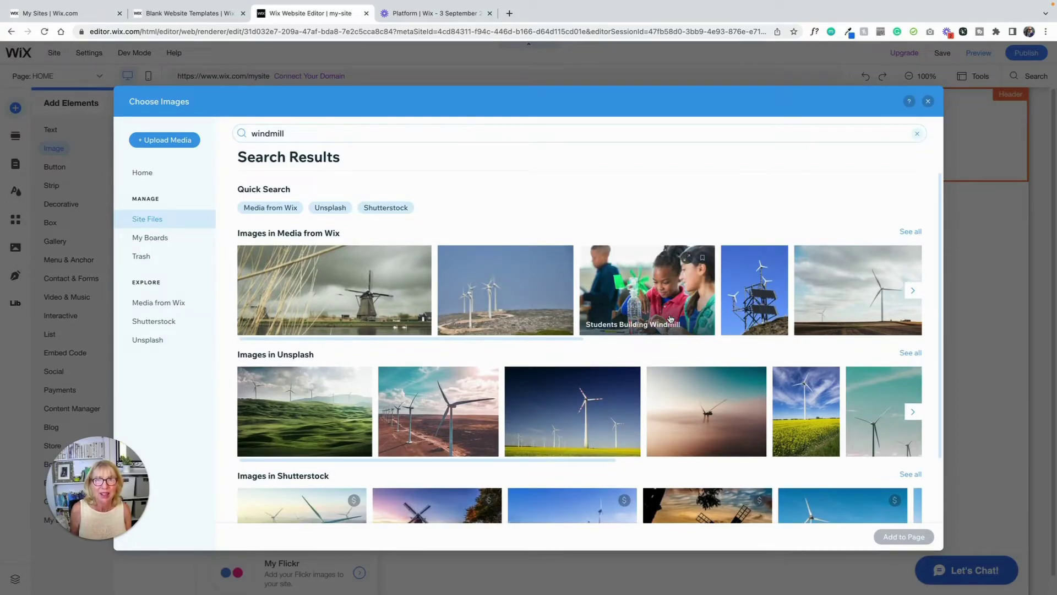
scroll(529, 308, "down", 1)
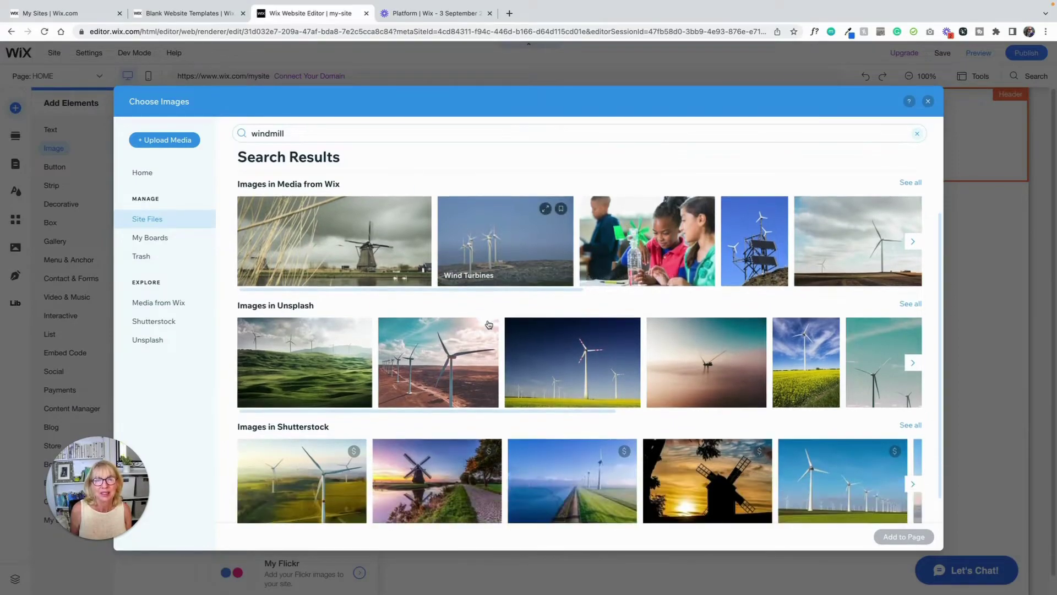
scroll(488, 325, "up", 1)
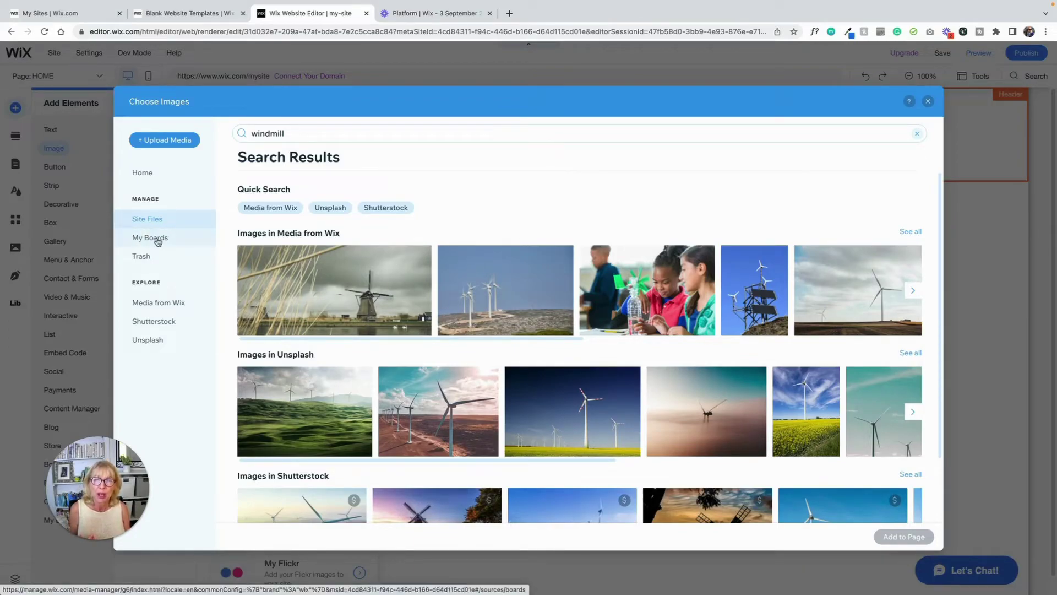
Step: Upload 1.png, 2.png and 3.png from the computer into Site Files
left_click(154, 221)
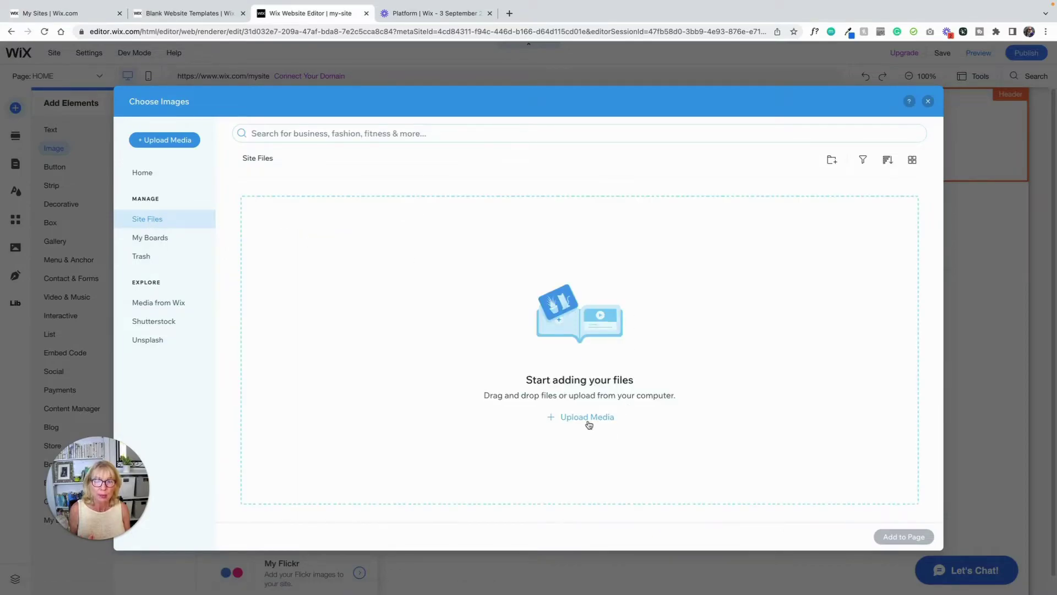
left_click(588, 417)
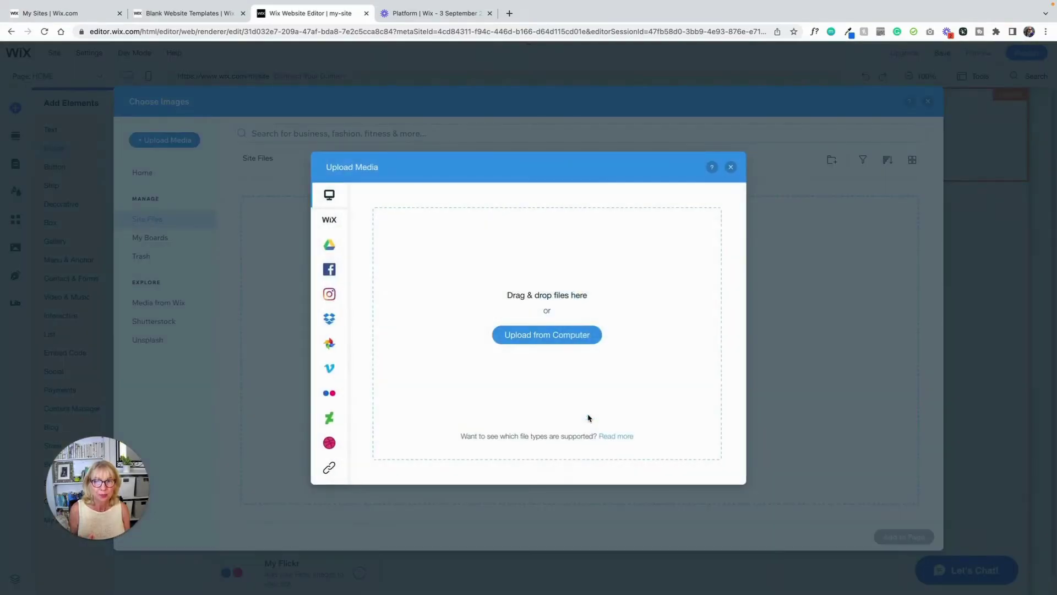
left_click(560, 339)
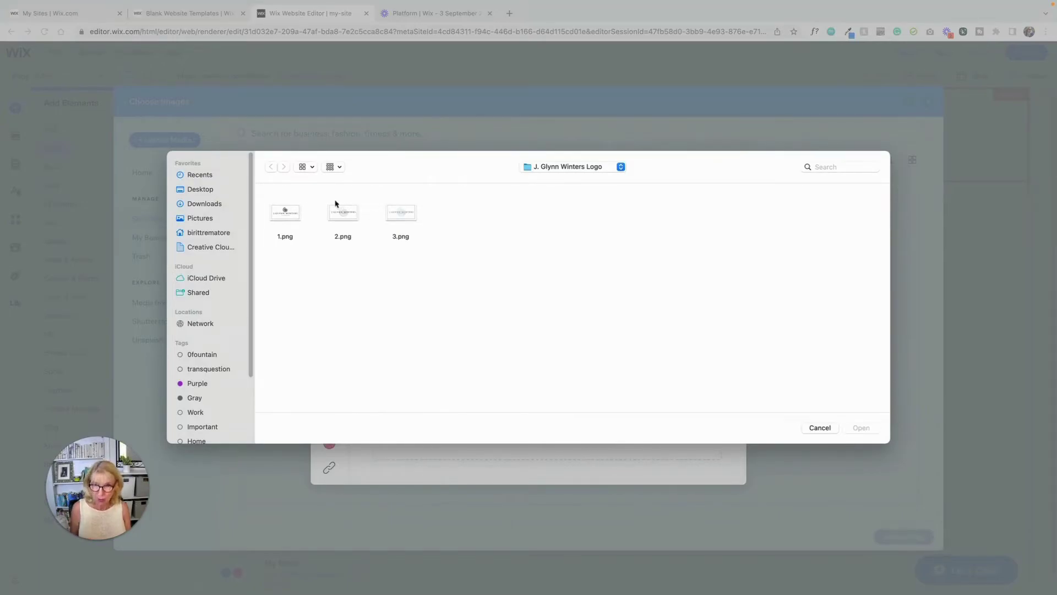
left_click_drag(265, 197, 459, 263)
left_click(862, 428)
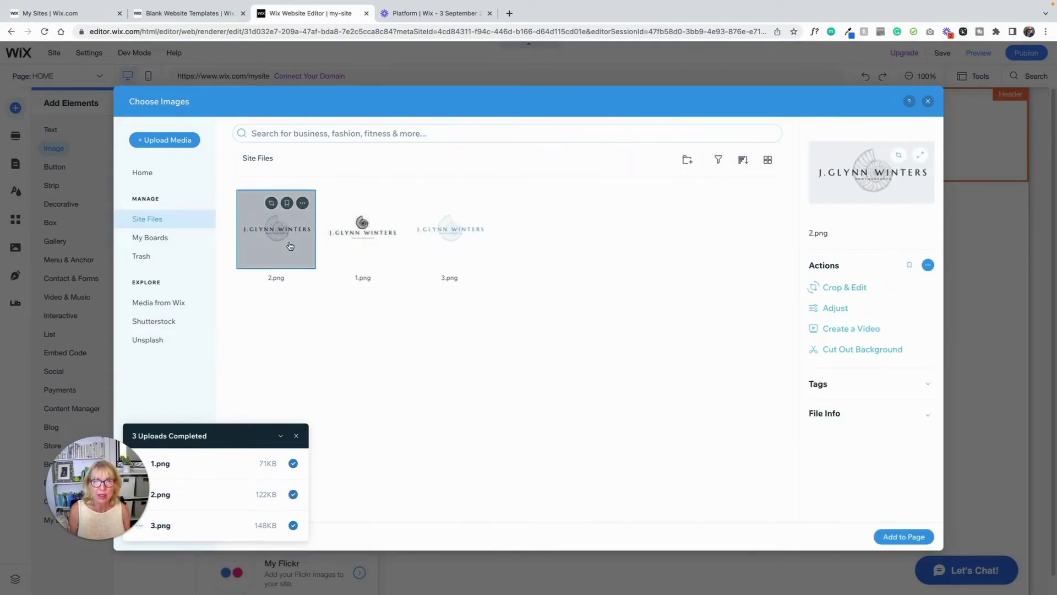
Step: Add the 2.png logo to the page and crop off its empty top, bottom and side margins
left_click(905, 537)
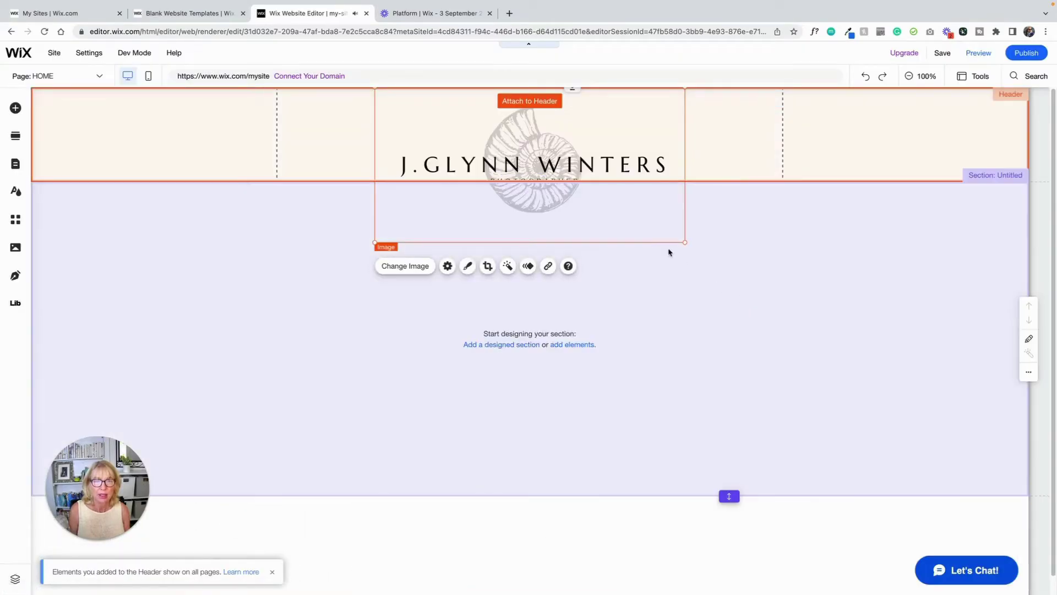
left_click_drag(651, 224, 654, 359)
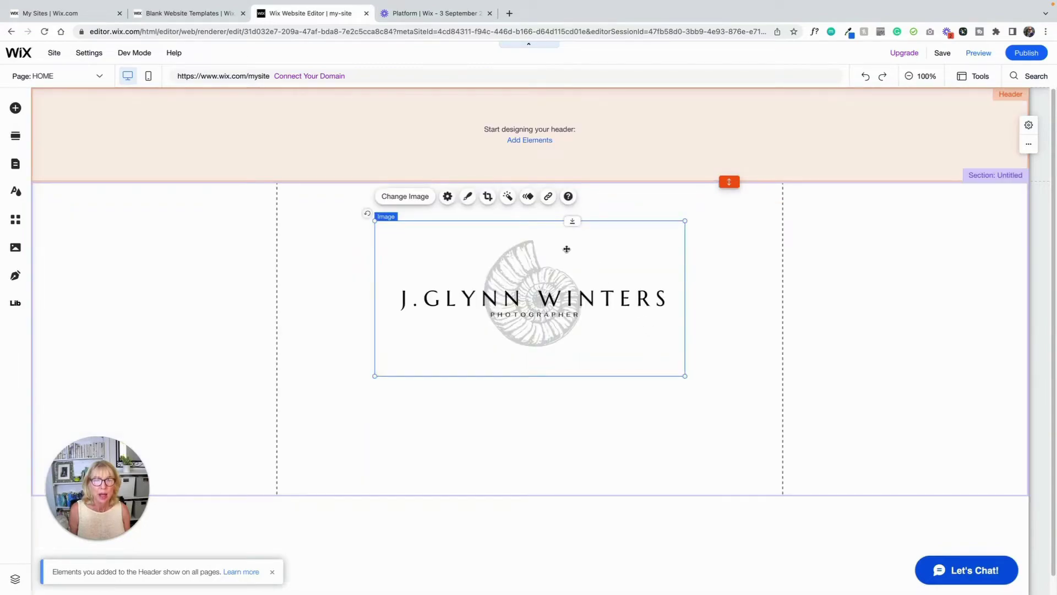
left_click(488, 197)
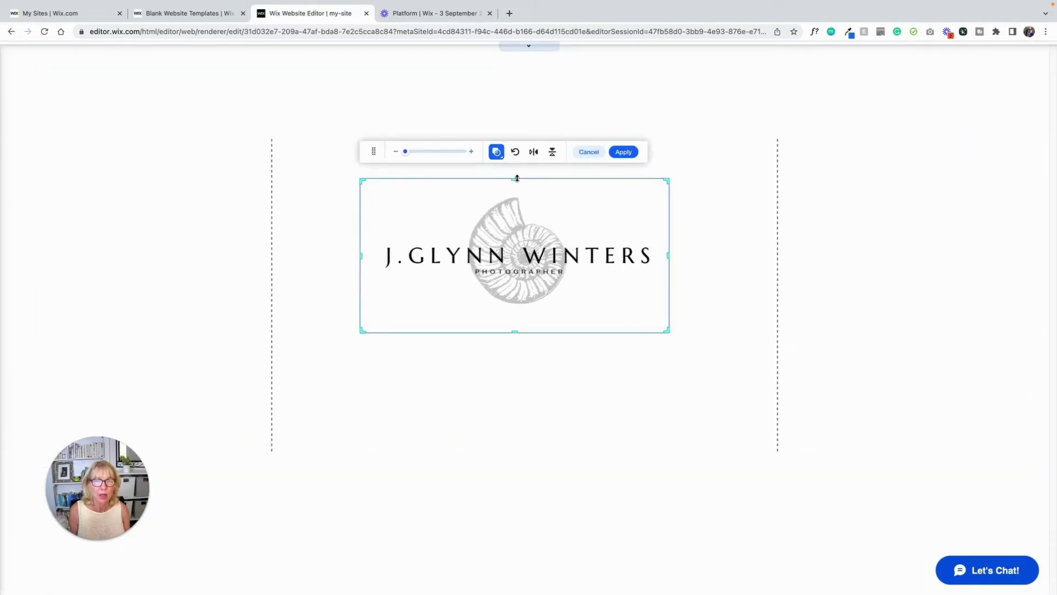
left_click_drag(517, 178, 516, 193)
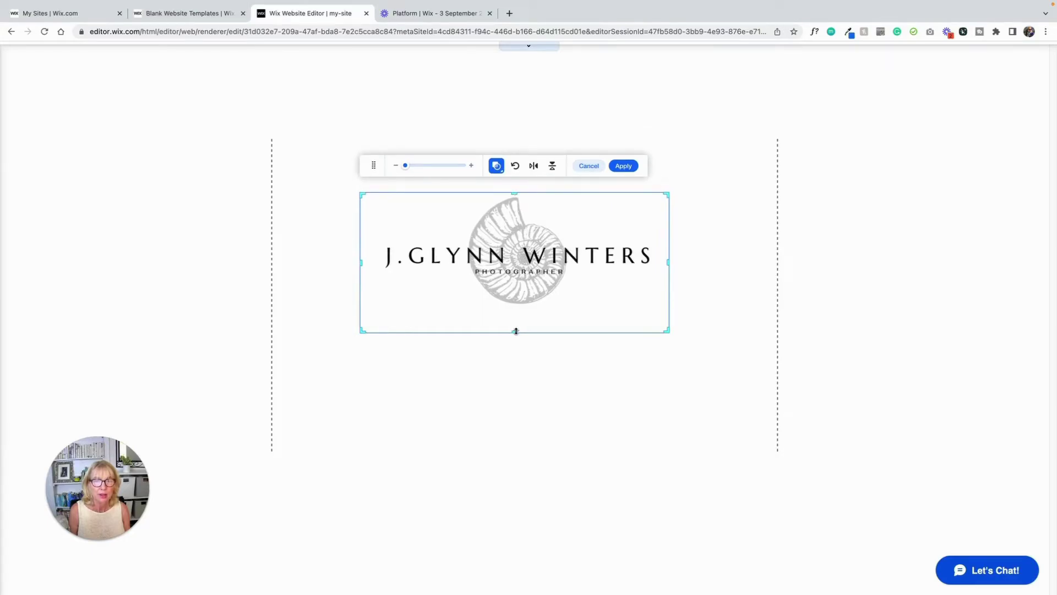
left_click_drag(516, 330, 516, 309)
left_click_drag(362, 251, 382, 251)
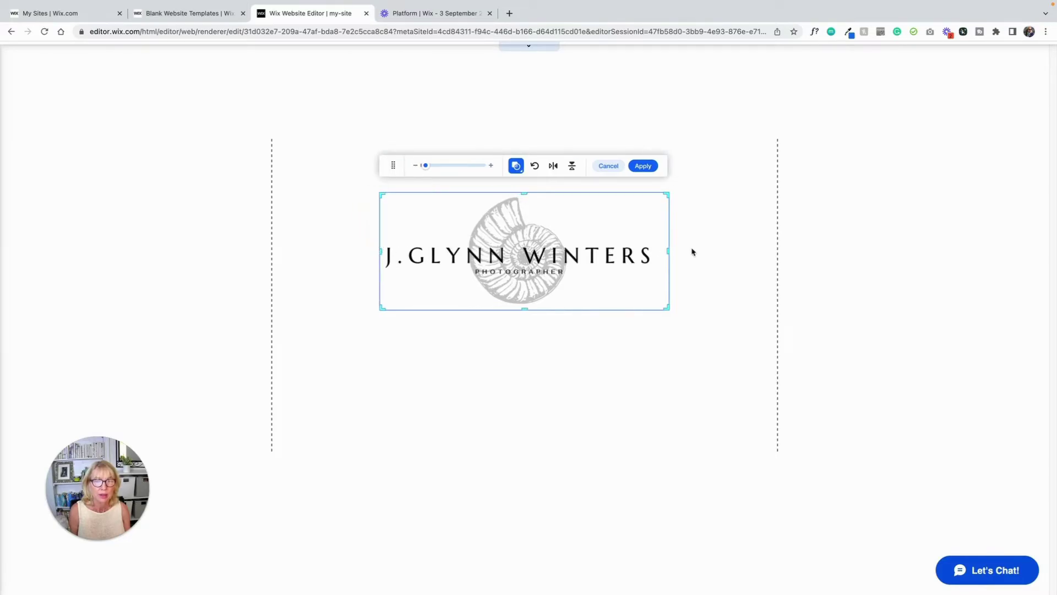
left_click_drag(669, 252, 653, 254)
left_click(643, 166)
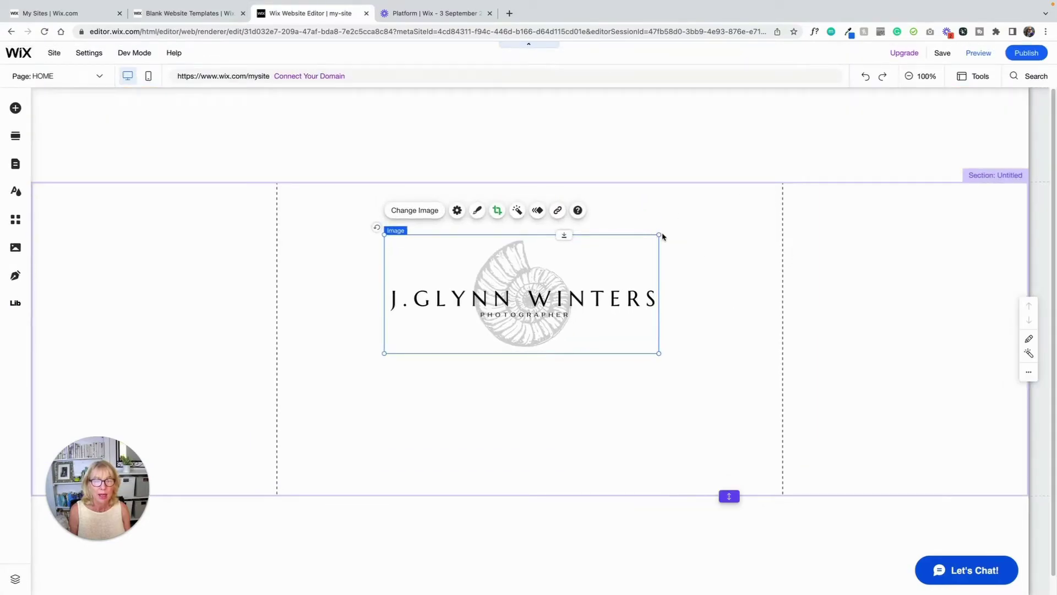
Step: Shrink the cropped logo to about 389 by 168 and move it up into the header
left_click_drag(657, 235, 569, 276)
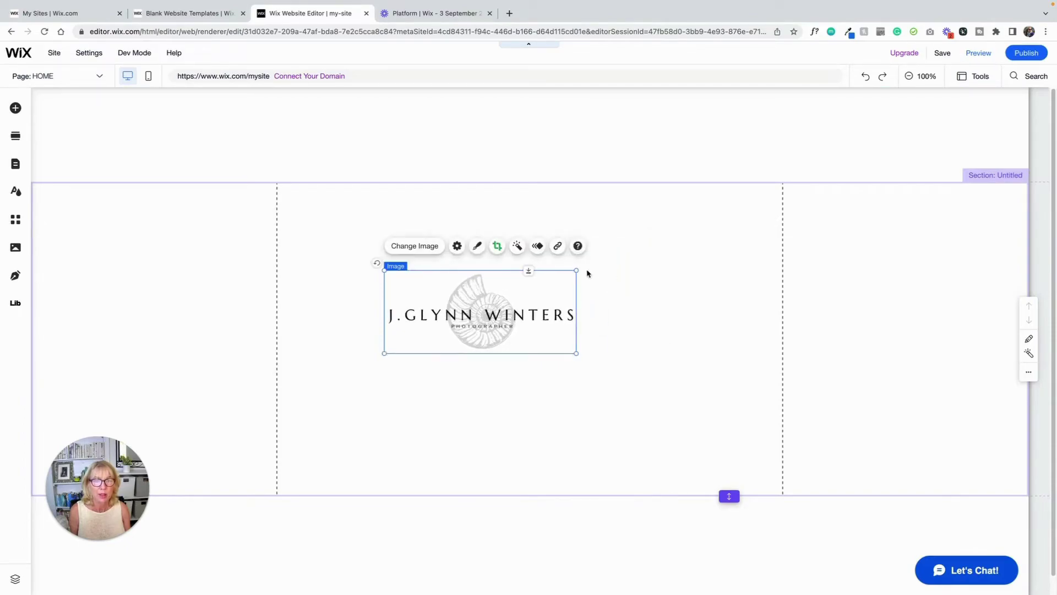
left_click_drag(467, 292, 514, 117)
left_click(705, 277)
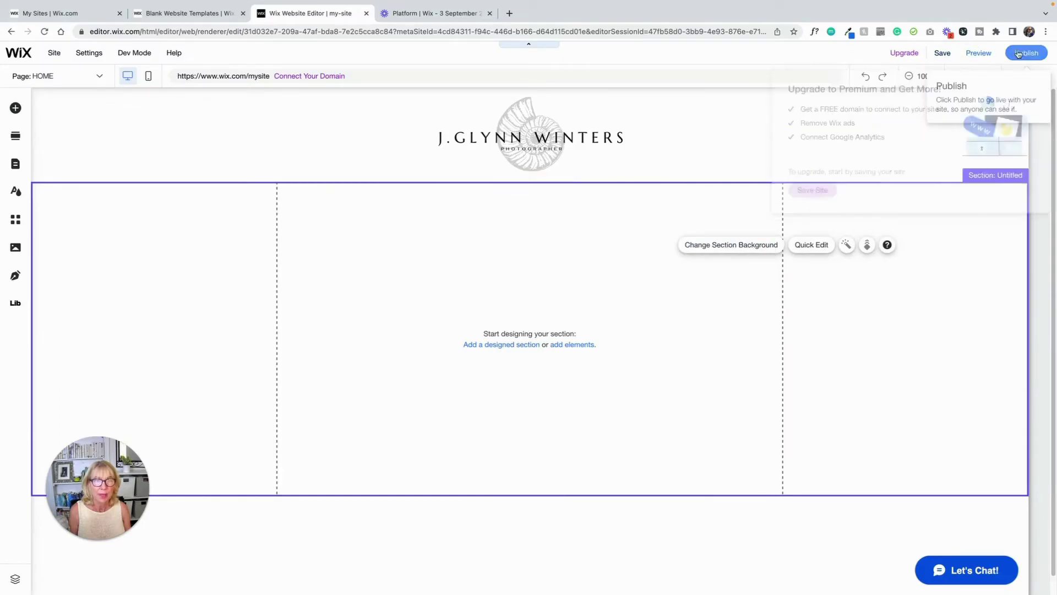
Step: Replace my-site with JGWPHOTOS in the free Wix.com domain and save the site
left_click(942, 53)
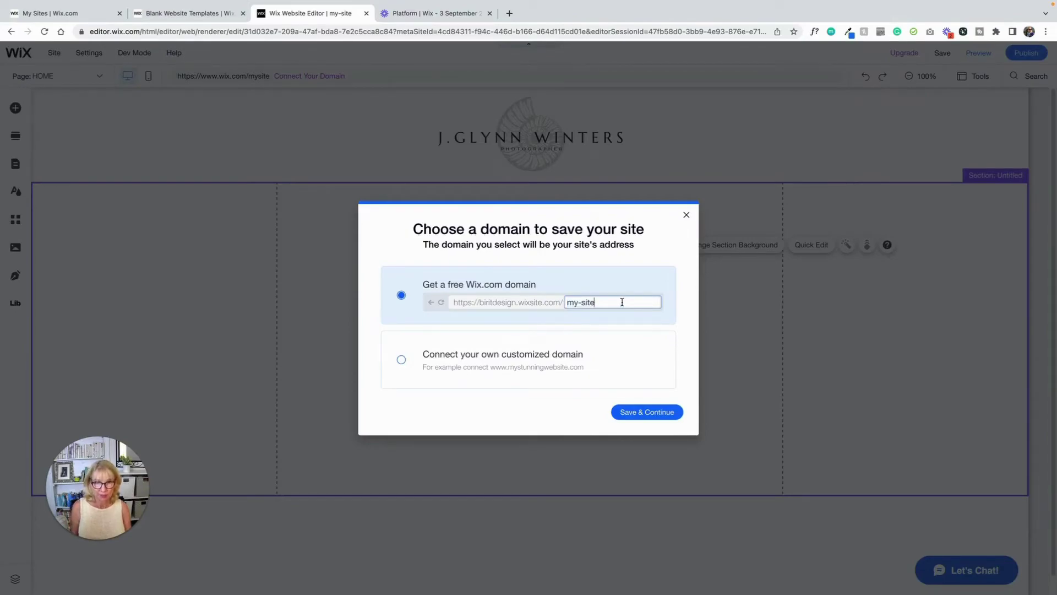
key("BackSpace")
type("JGW")
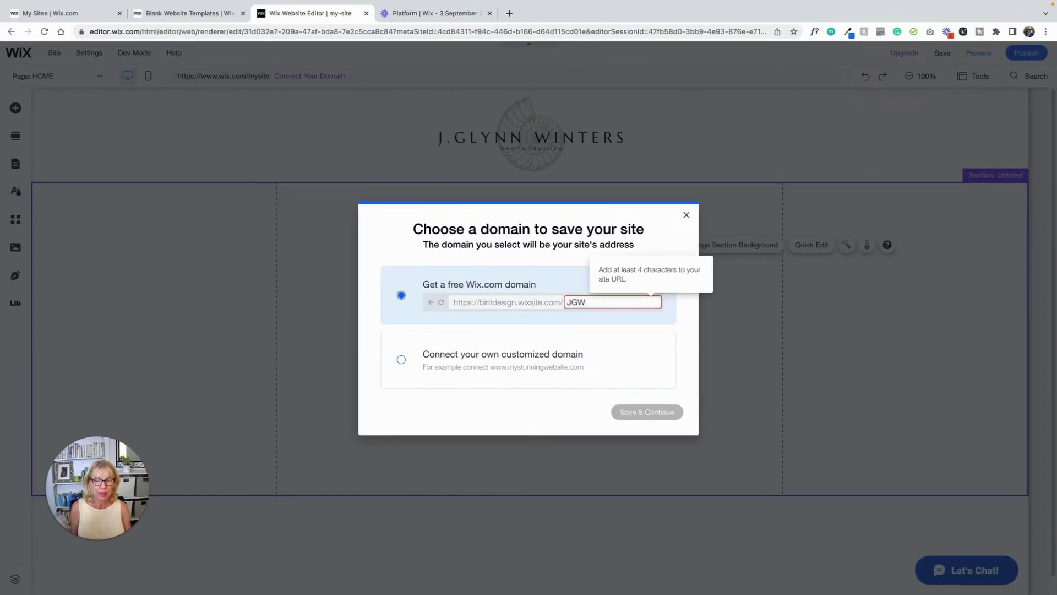
type("PHOTOS")
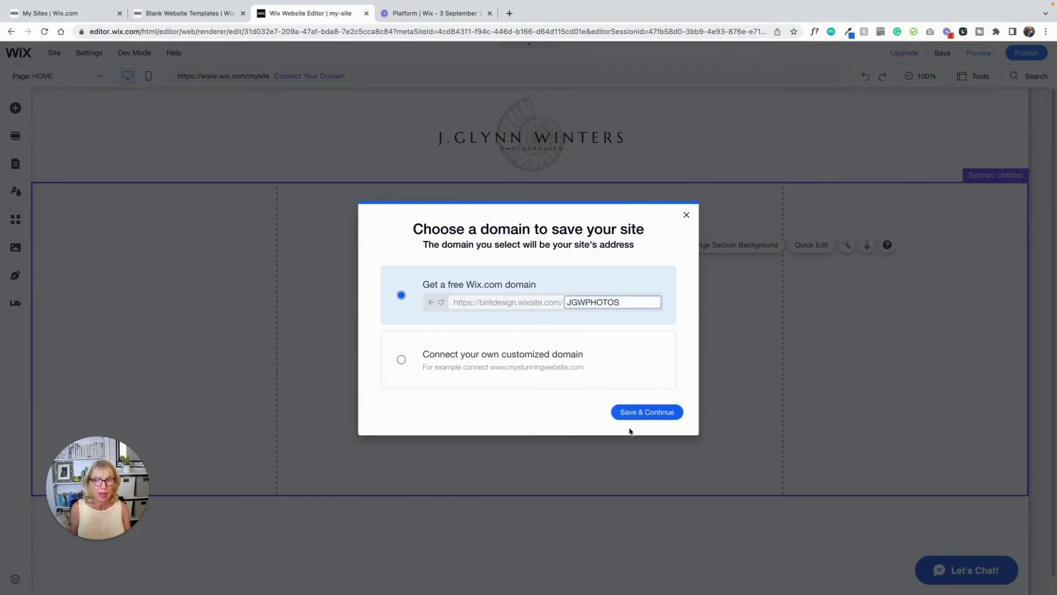
left_click(635, 414)
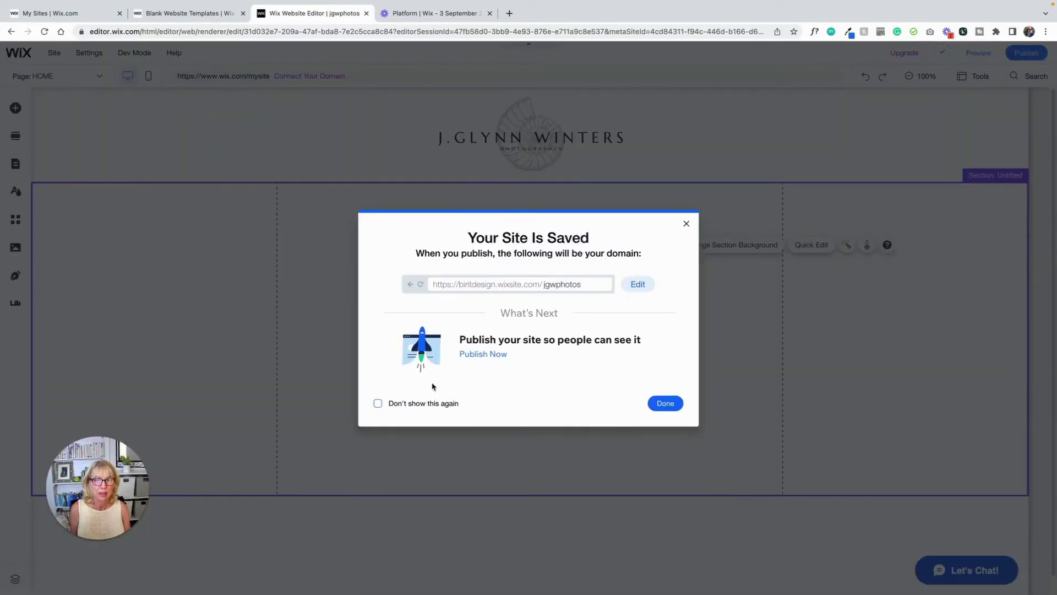
left_click(664, 403)
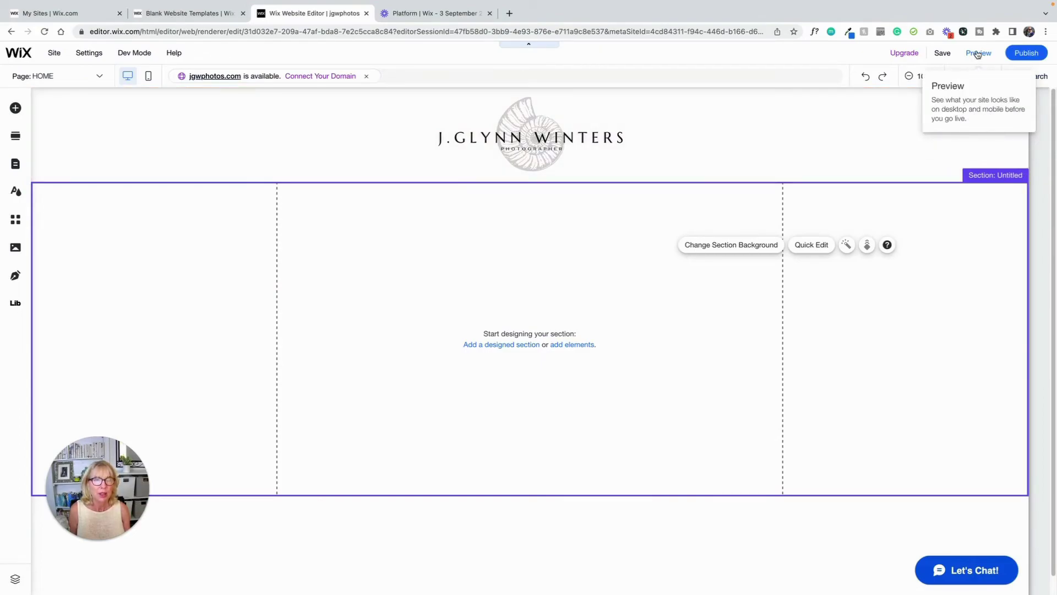
left_click(978, 53)
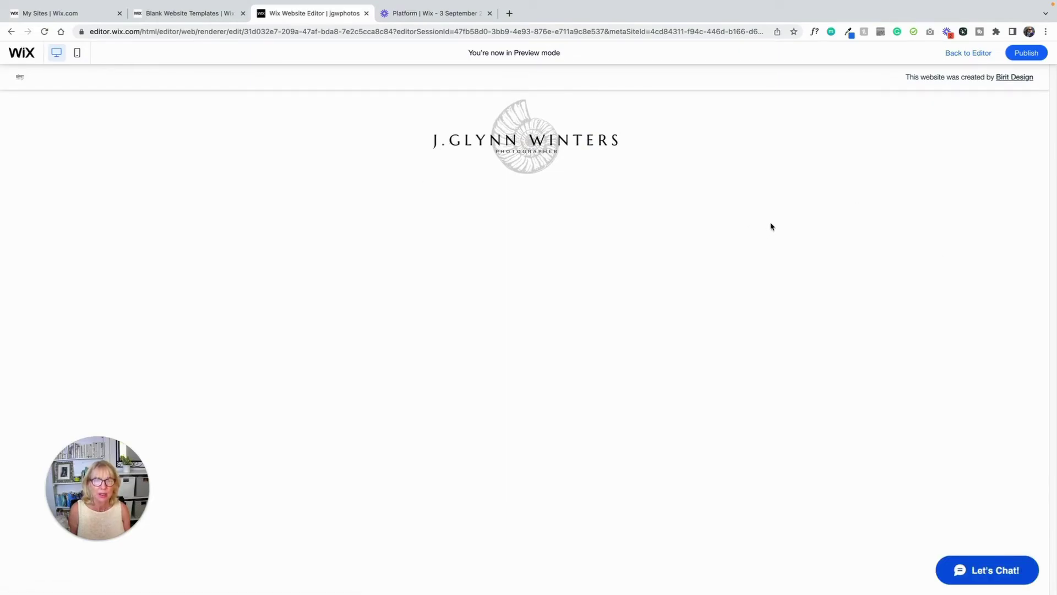
left_click(962, 55)
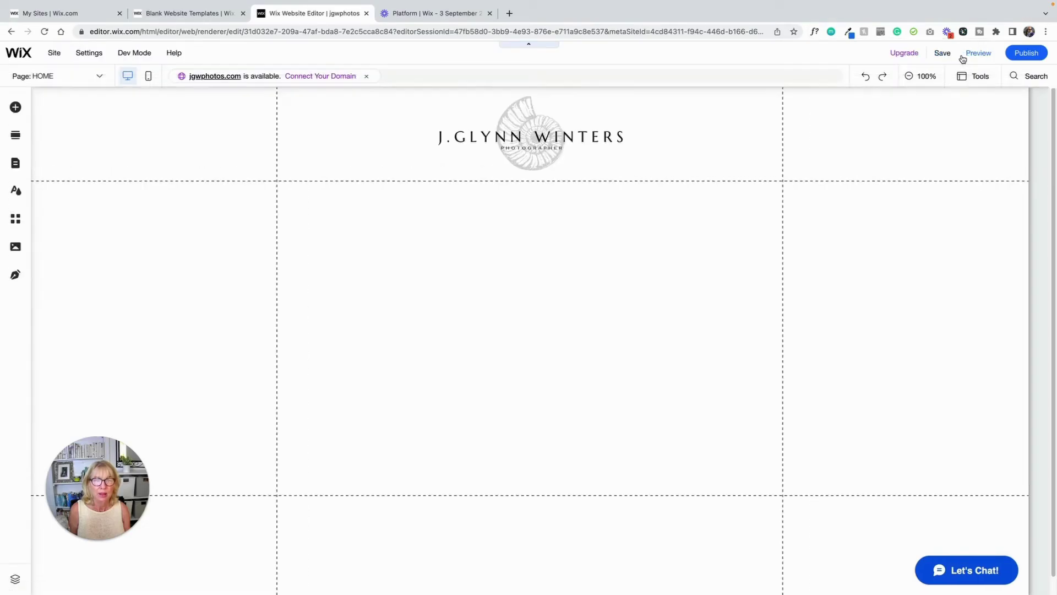